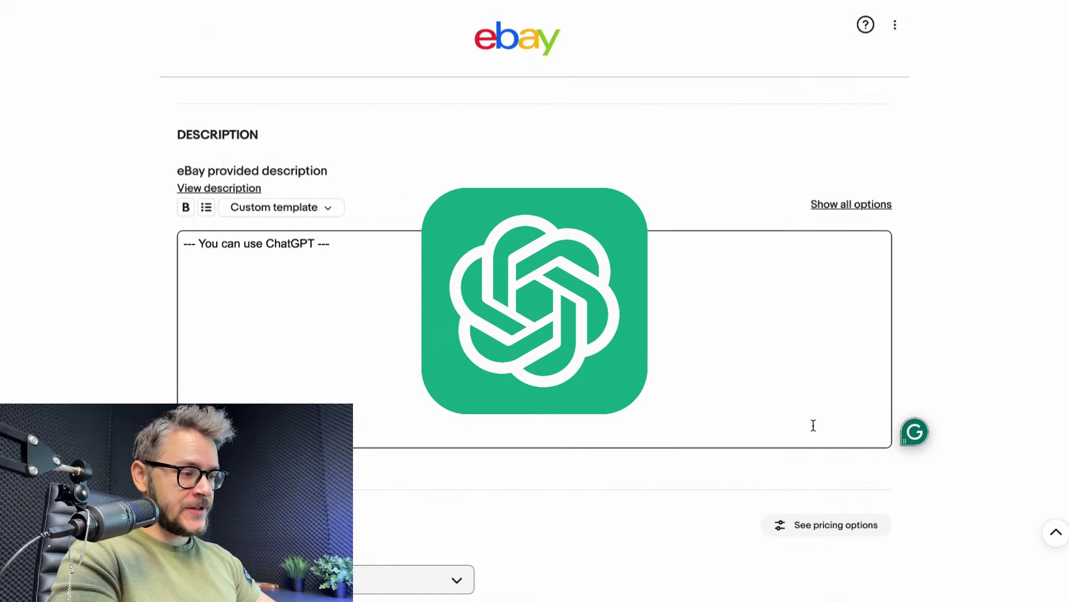
# Request the full description formatting options and dismiss the formatting tips
pyautogui.click(858, 207)
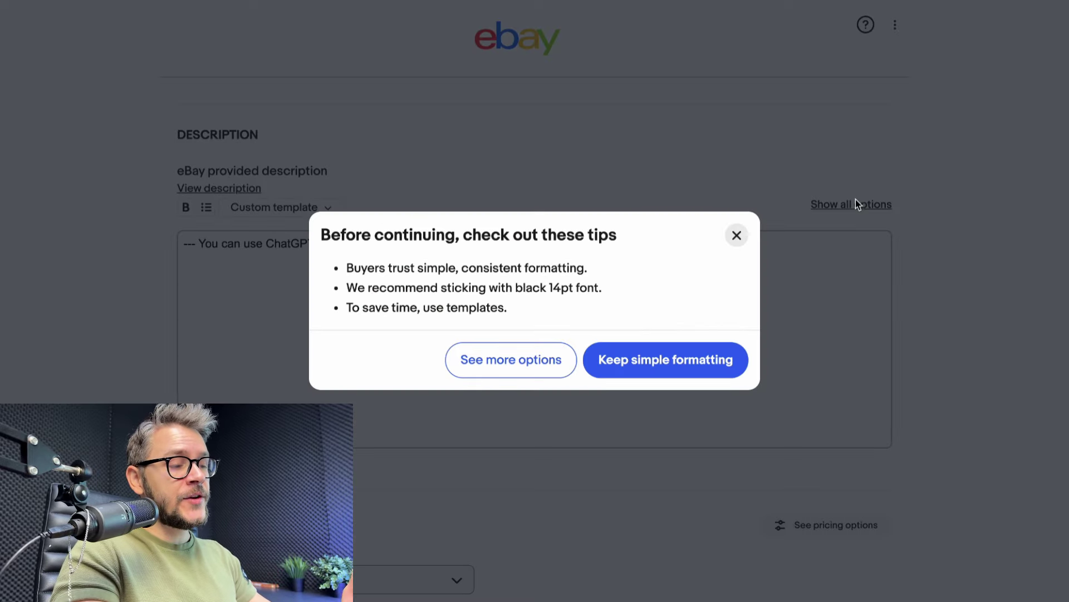
pyautogui.click(737, 236)
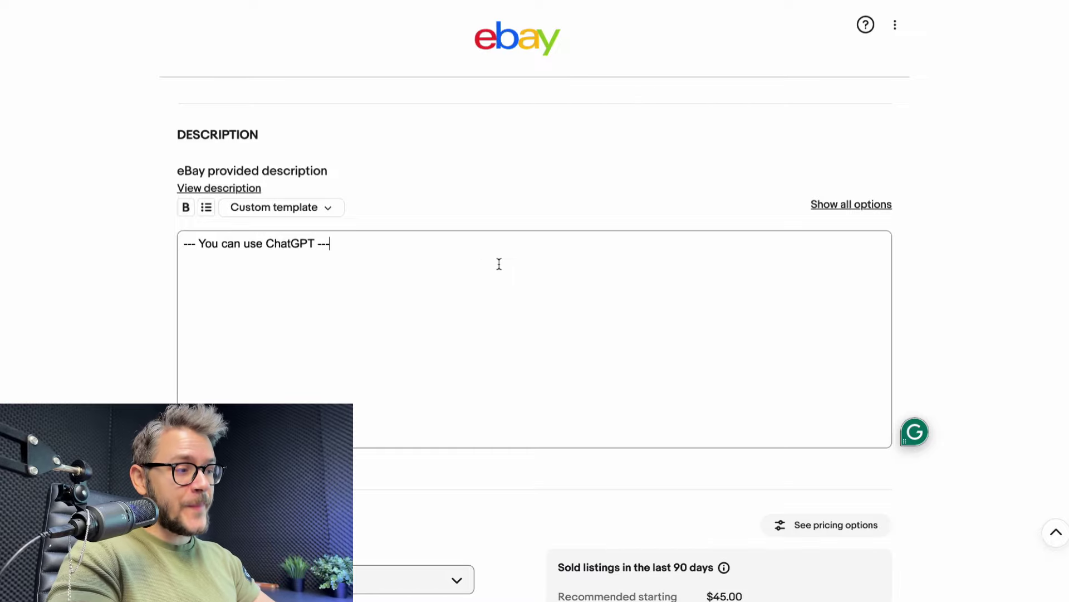
# Change the listing's pricing format from Auction to Buy It Now
pyautogui.scroll(-3, 499, 264)
pyautogui.scroll(2, 499, 264)
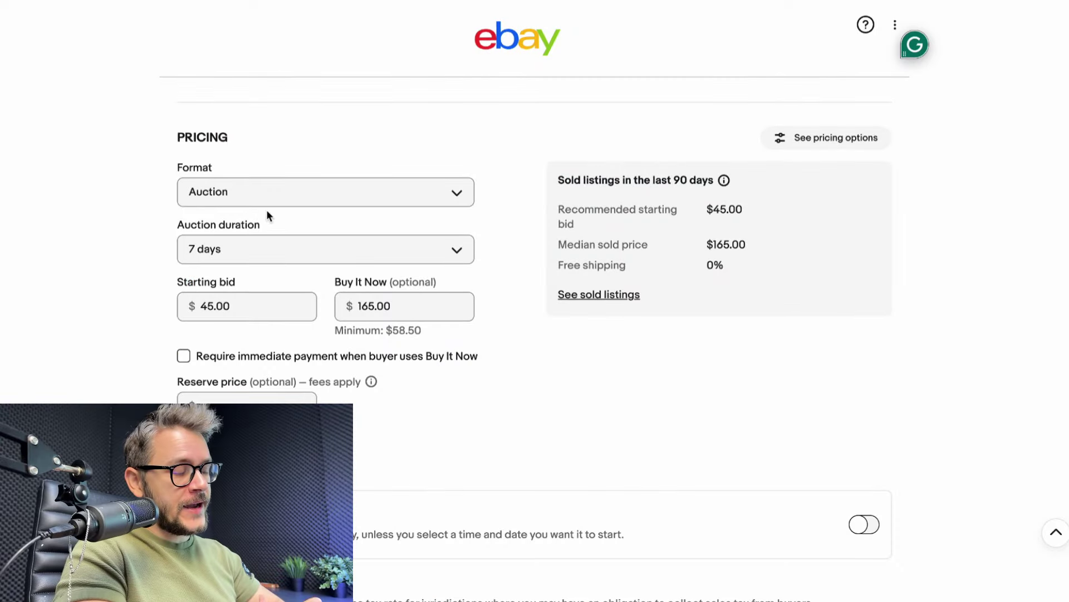
pyautogui.click(293, 199)
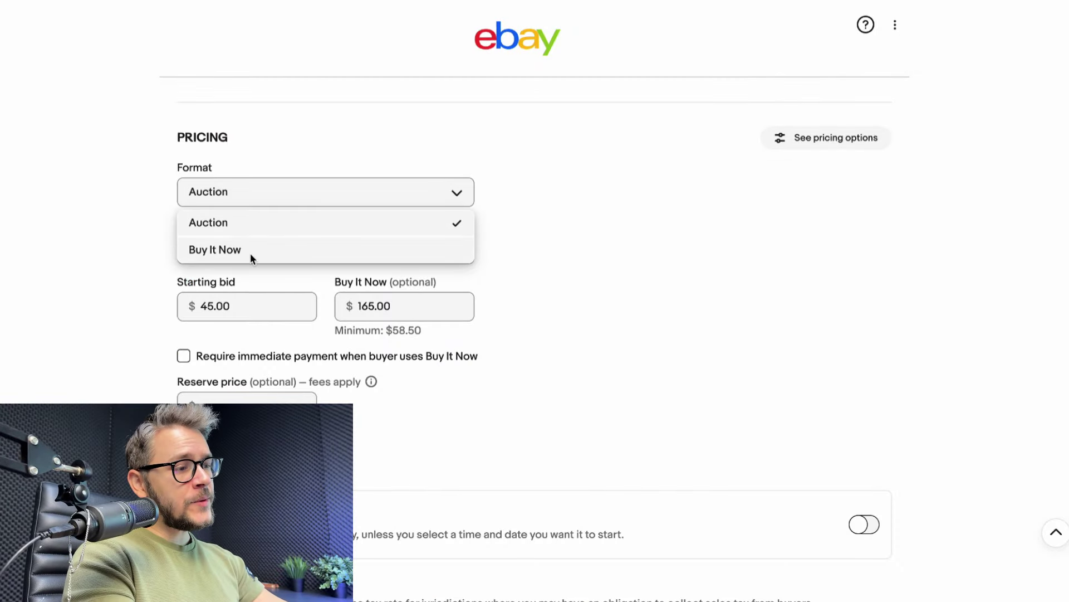
pyautogui.click(204, 257)
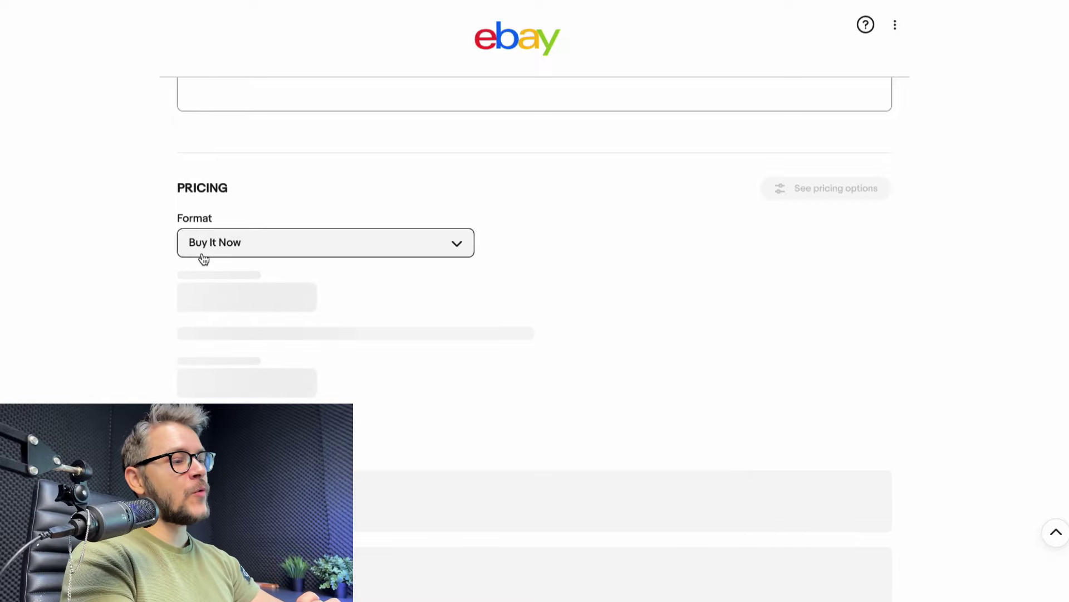
pyautogui.scroll(-2, 113, 278)
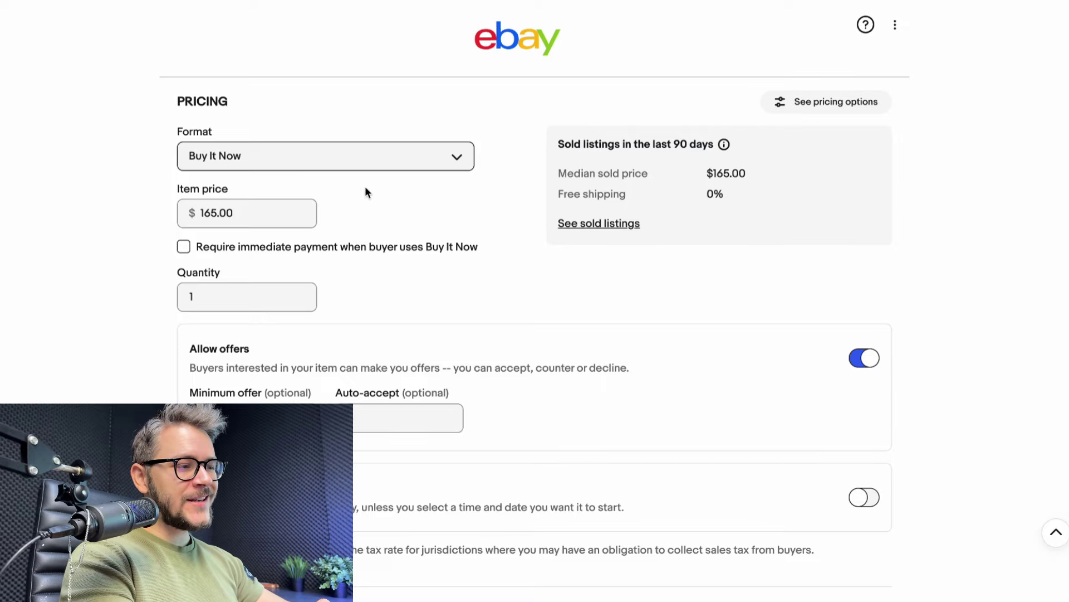
# Examine the pricing research for listings sold in the last 90 days, including median price and free shipping, and close it
pyautogui.moveTo(557, 177); pyautogui.dragTo(659, 179)
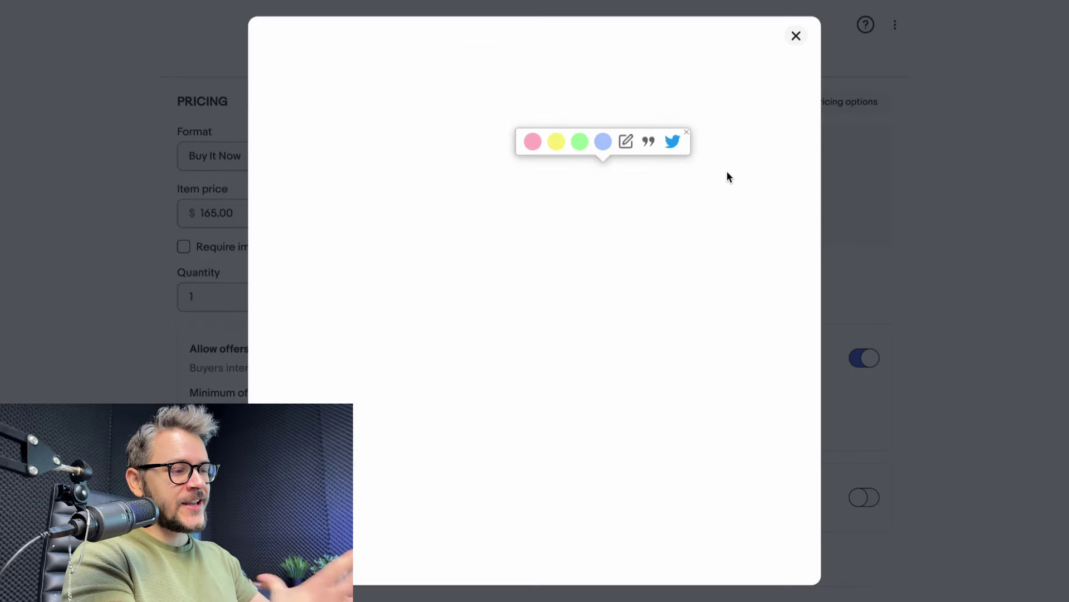
pyautogui.scroll(-5, 586, 365)
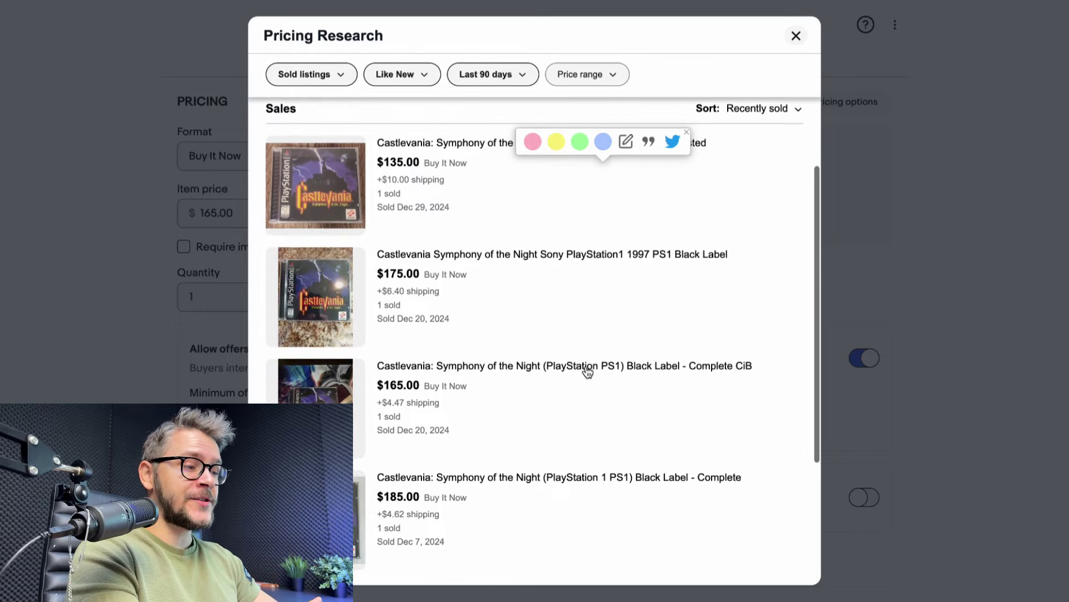
pyautogui.scroll(-4, 586, 368)
pyautogui.scroll(8, 586, 368)
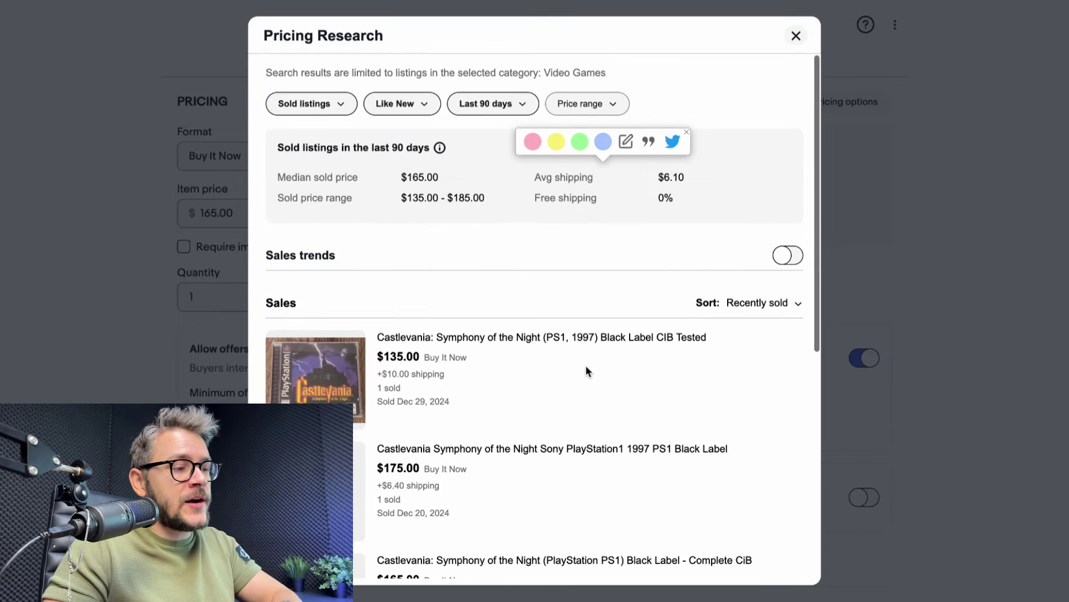
pyautogui.click(797, 37)
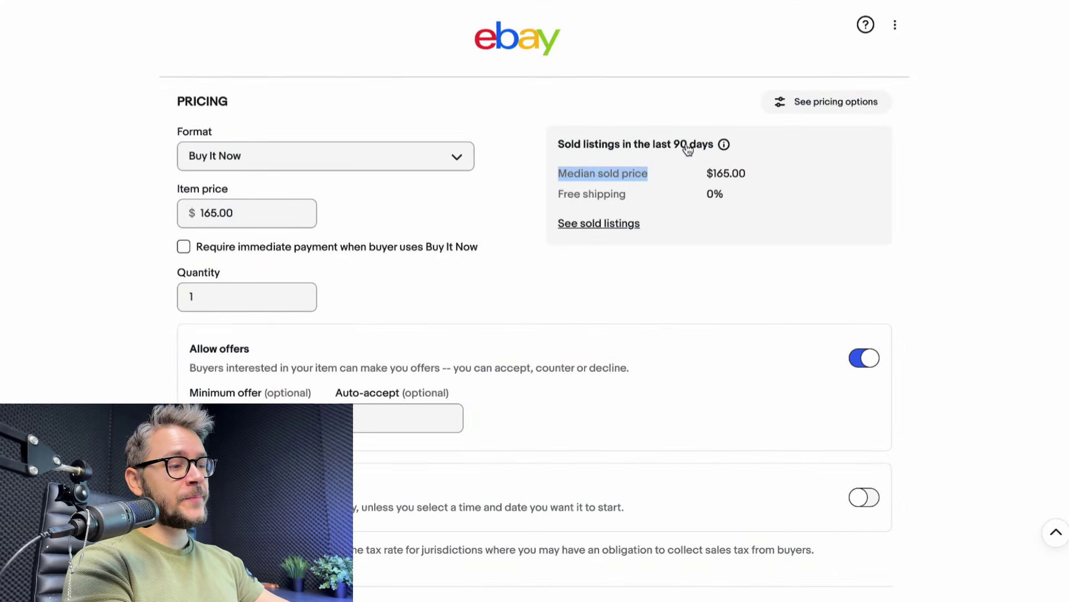
pyautogui.moveTo(563, 195); pyautogui.dragTo(826, 198)
pyautogui.click(797, 34)
pyautogui.click(982, 248)
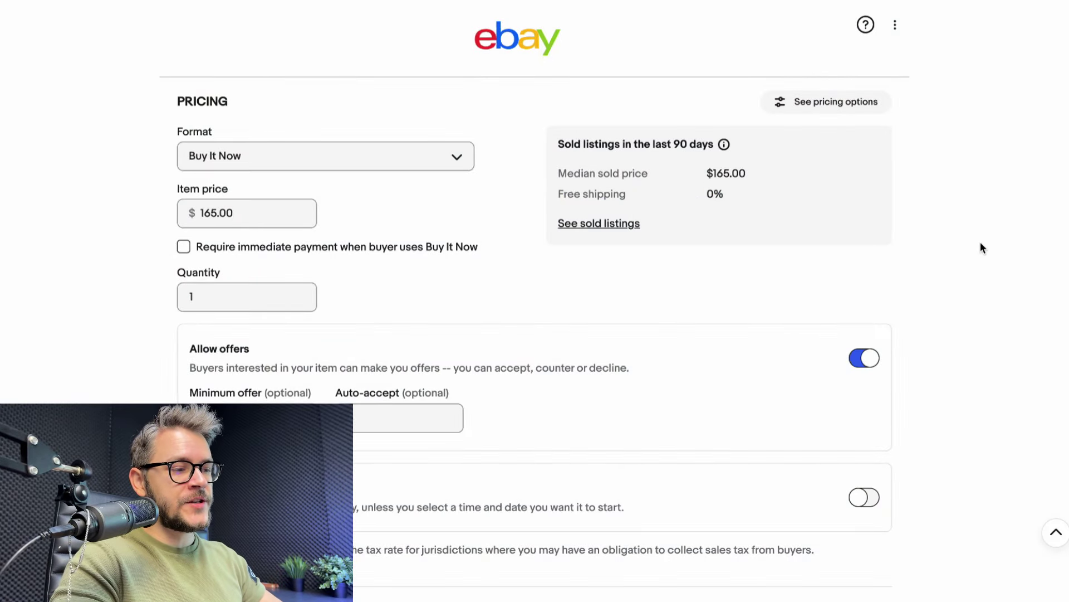
# Examine the item price, sold listings and Allow offers settings in the pricing section
pyautogui.scroll(-2, 323, 262)
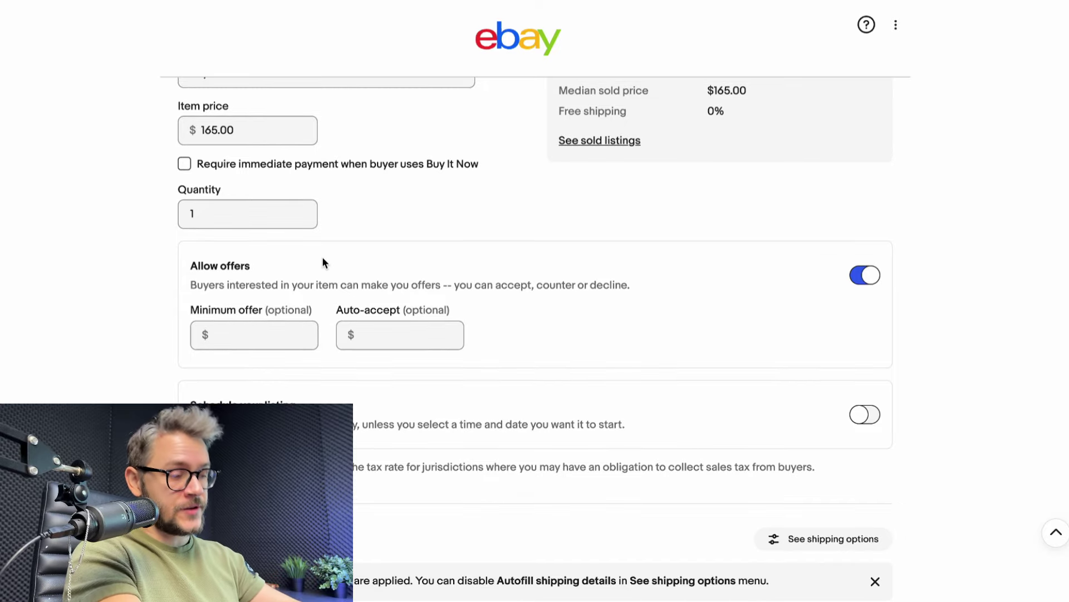
pyautogui.scroll(-1, 323, 262)
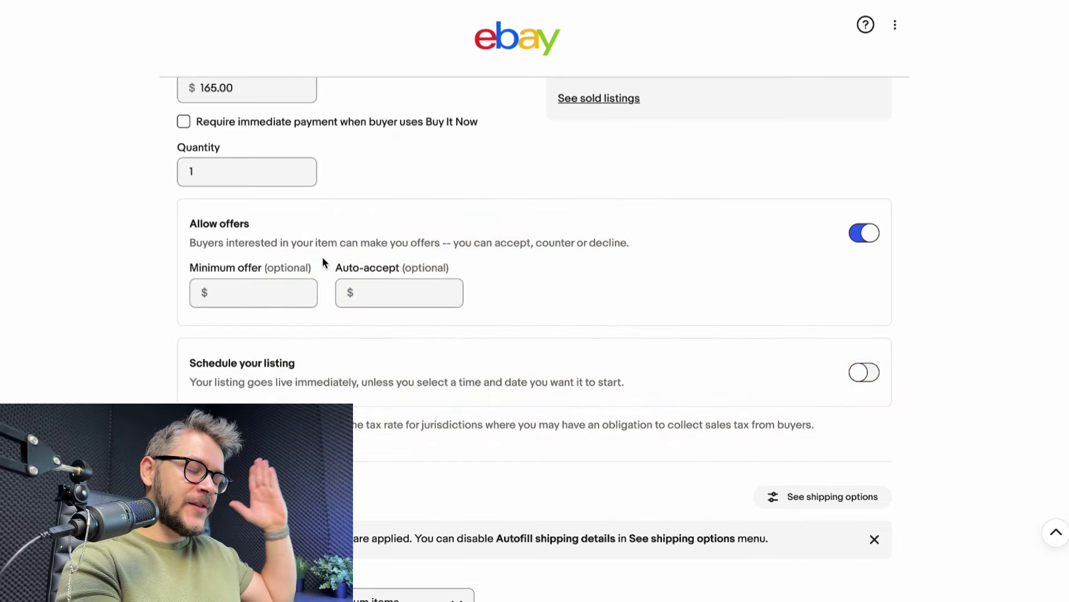
pyautogui.scroll(3, 322, 257)
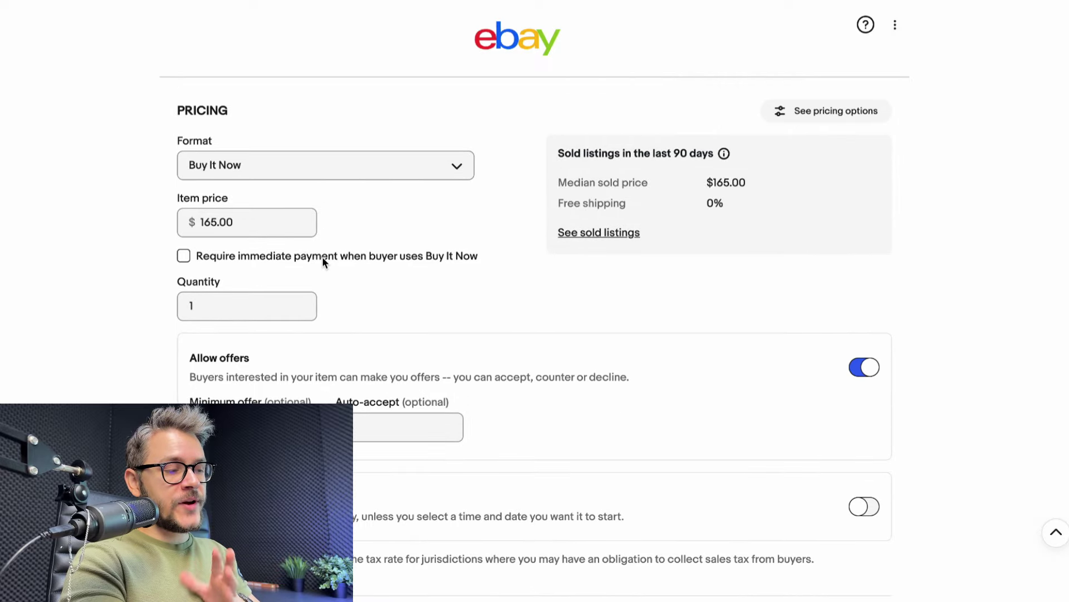
pyautogui.click(573, 232)
pyautogui.scroll(-6, 464, 423)
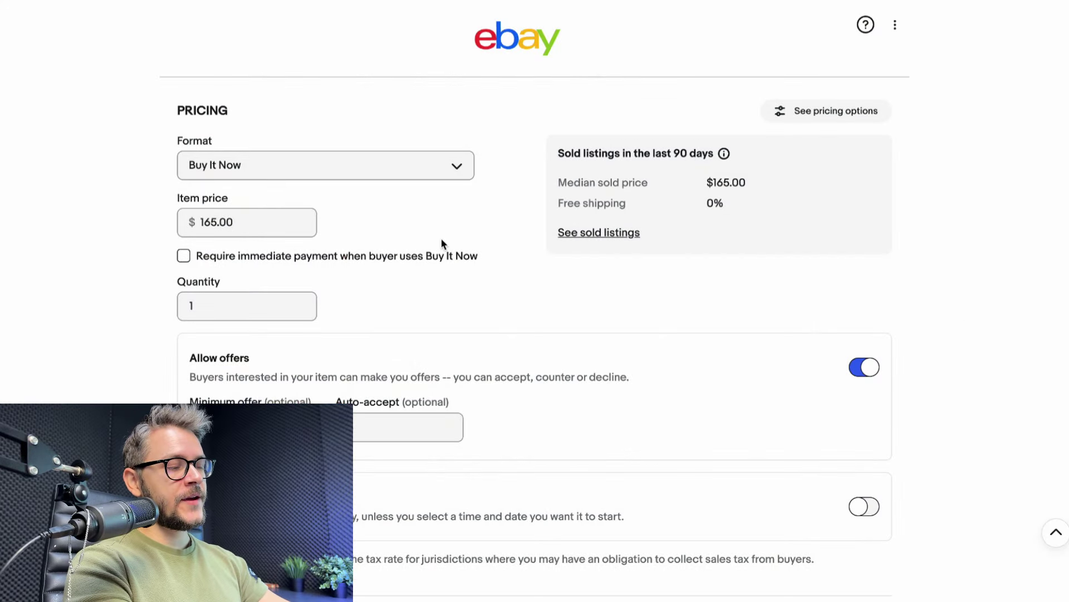
pyautogui.scroll(-1, 441, 244)
pyautogui.moveTo(193, 311); pyautogui.dragTo(263, 311)
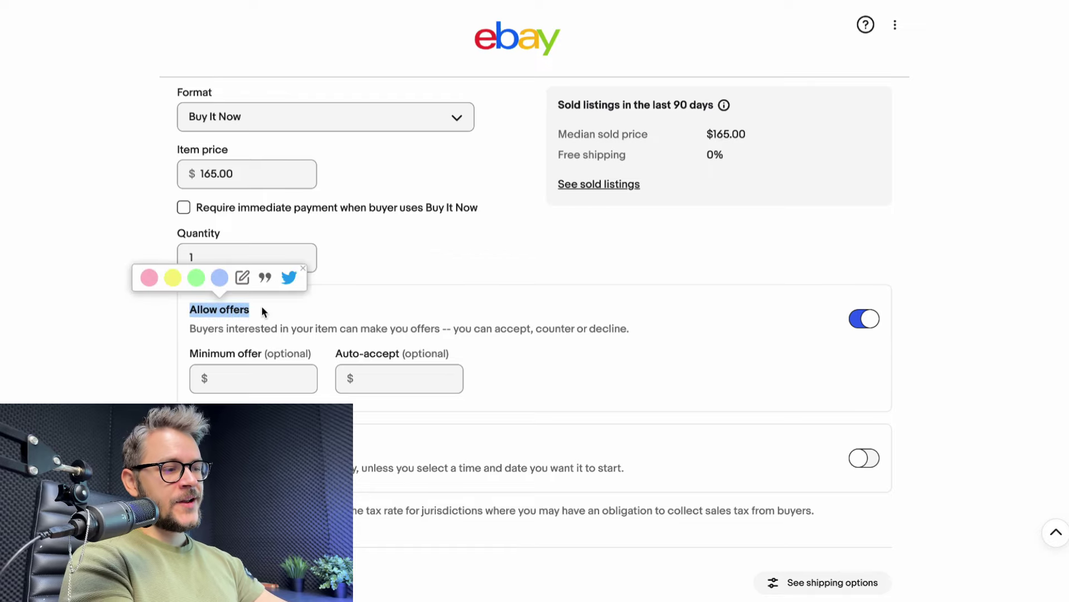
pyautogui.click(362, 292)
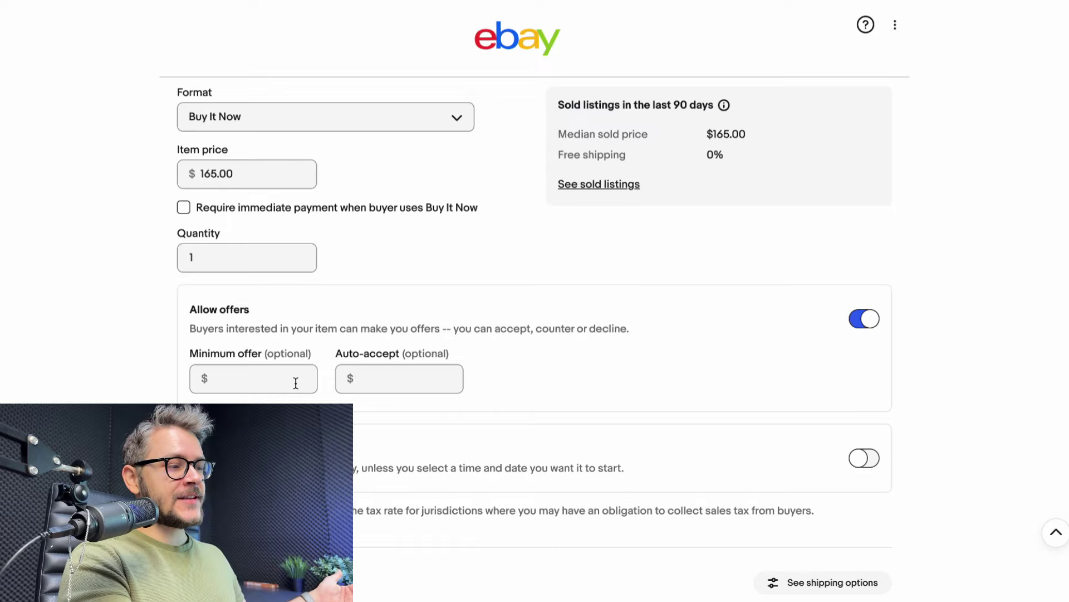
# Set both the minimum offer and the auto-accept amount to $150 for buyer offers
pyautogui.scroll(-1, 296, 383)
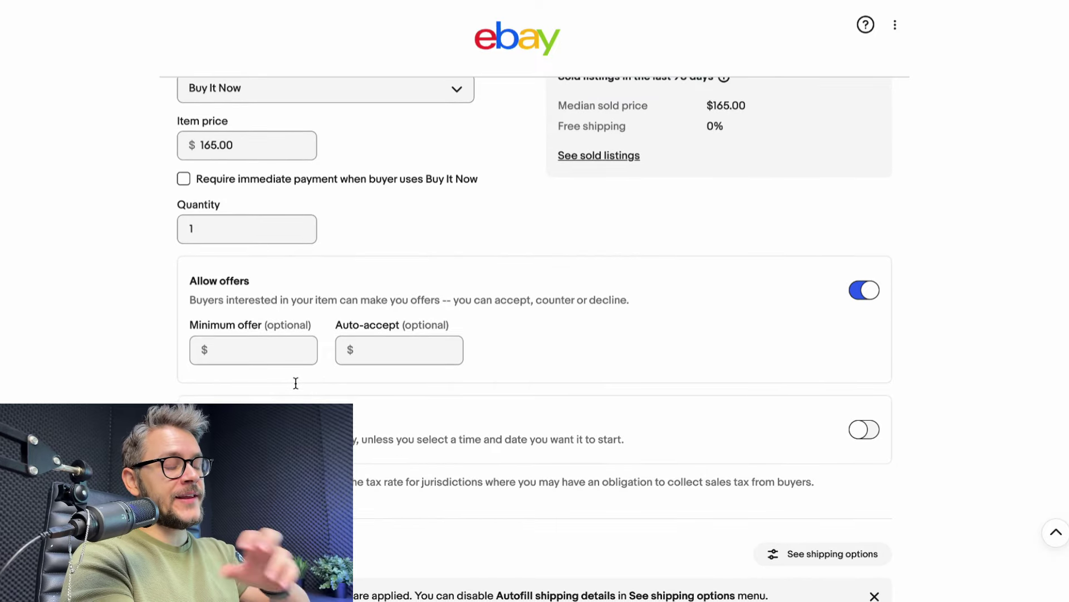
pyautogui.moveTo(246, 143); pyautogui.dragTo(202, 145)
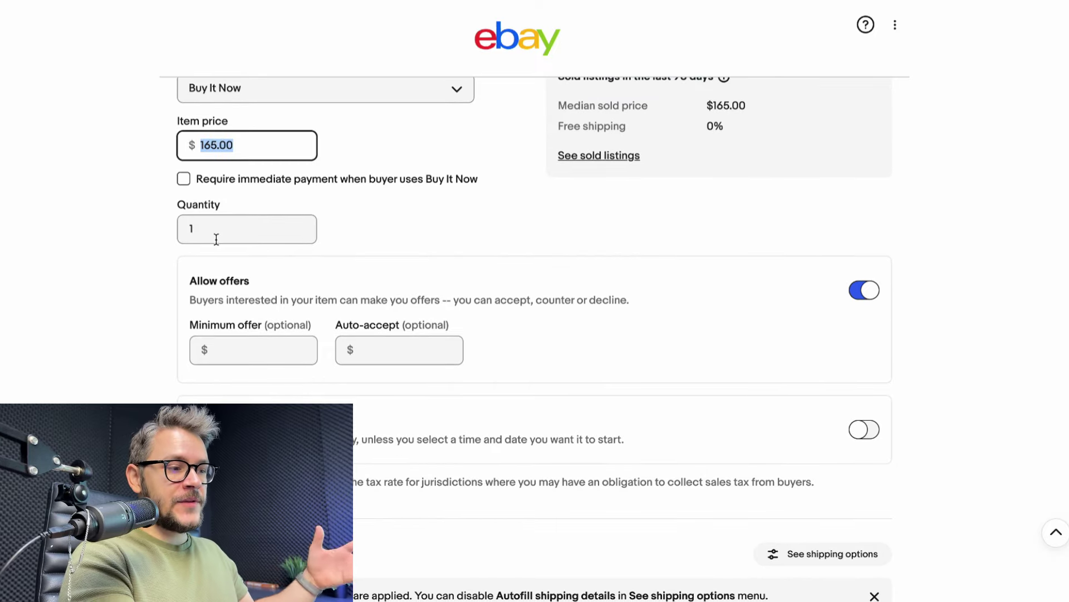
pyautogui.click(257, 357)
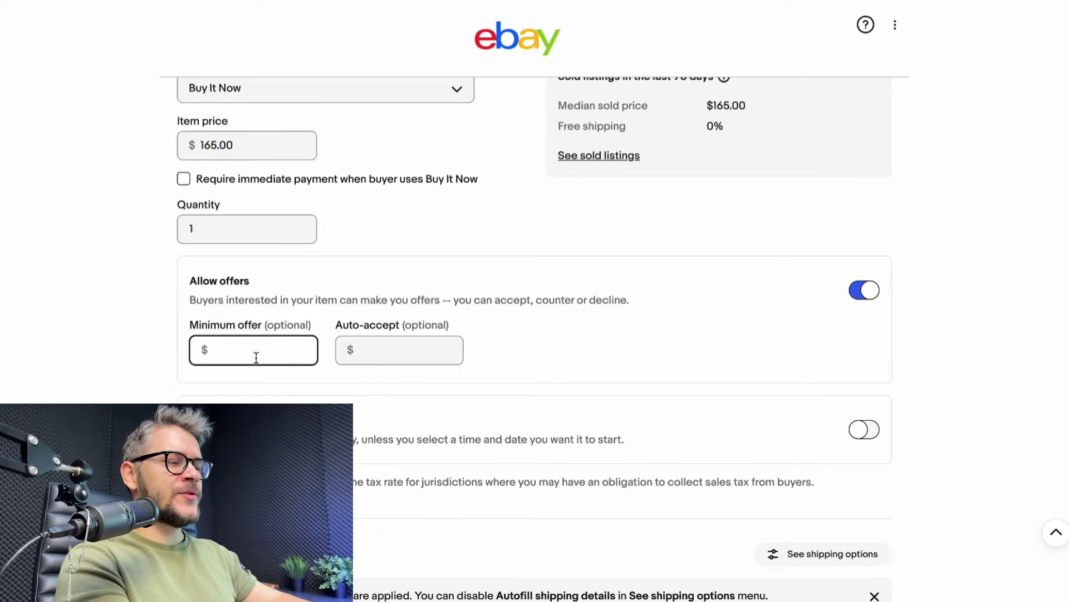
pyautogui.write('150')
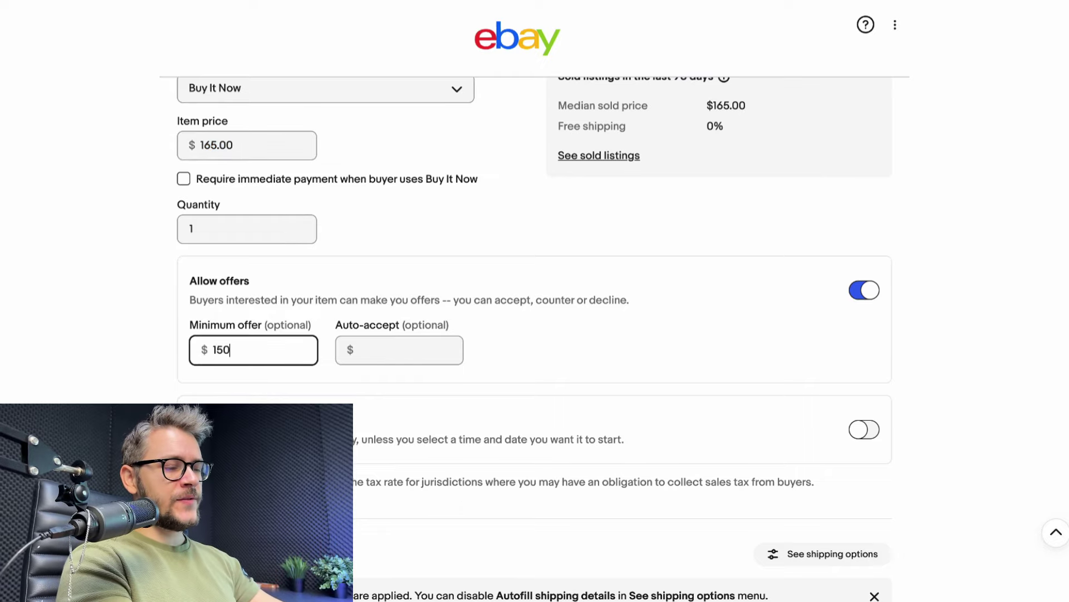
pyautogui.click(405, 347)
pyautogui.write('150')
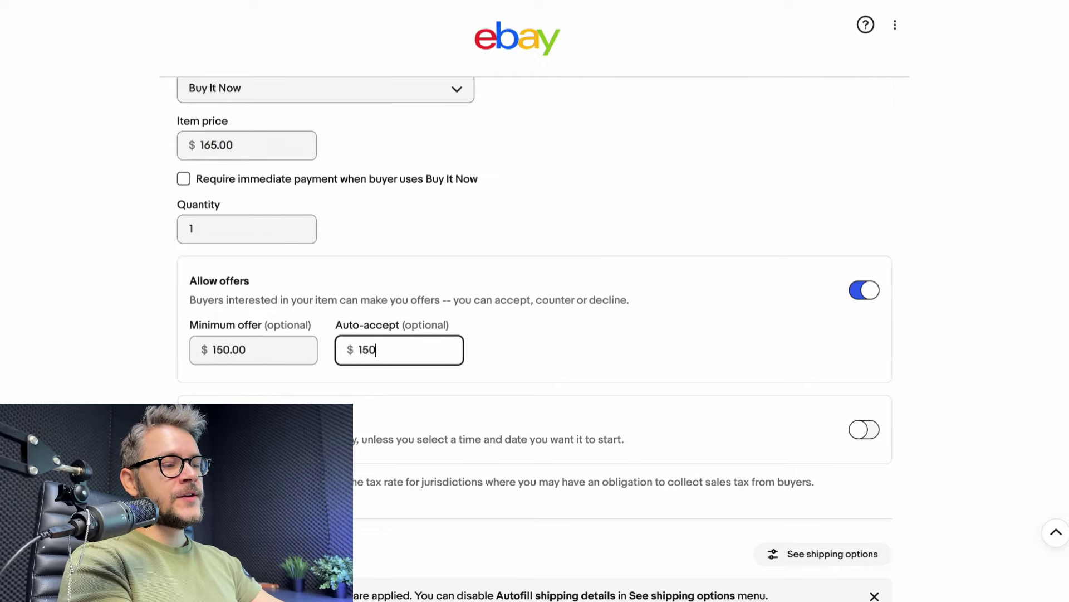
pyautogui.click(464, 382)
# Examine the listing schedule, shipping method, package details and optional shipping settings
pyautogui.scroll(-2, 464, 382)
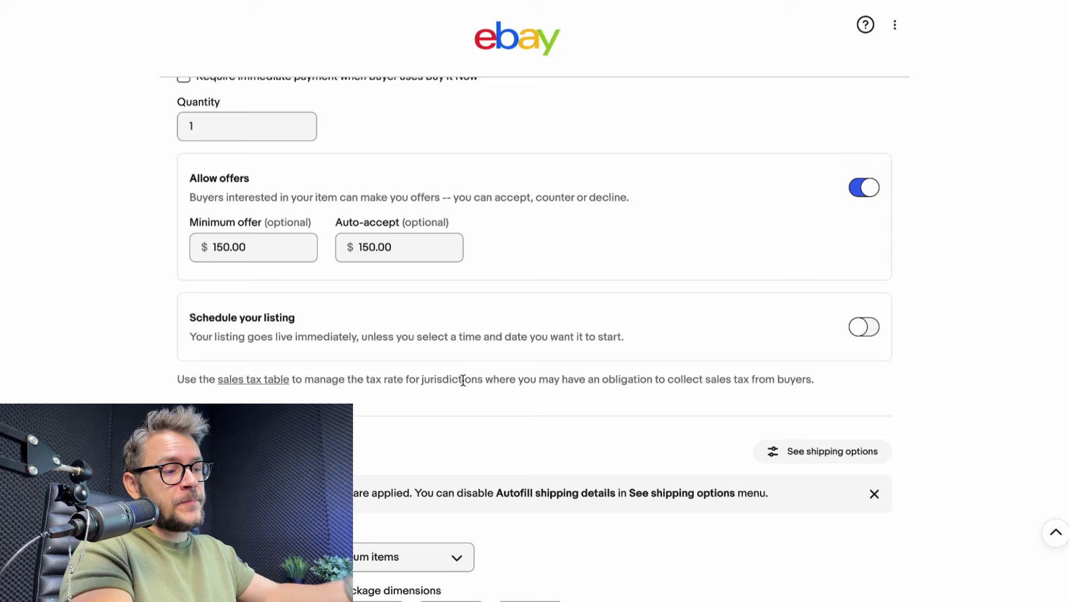
pyautogui.scroll(-1, 463, 380)
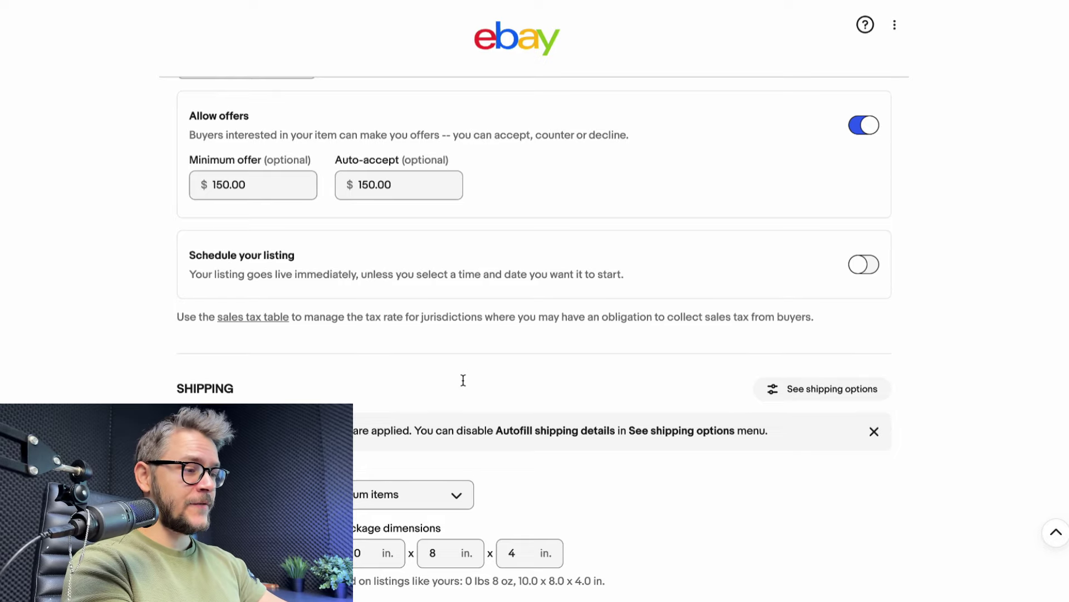
pyautogui.scroll(-2, 463, 379)
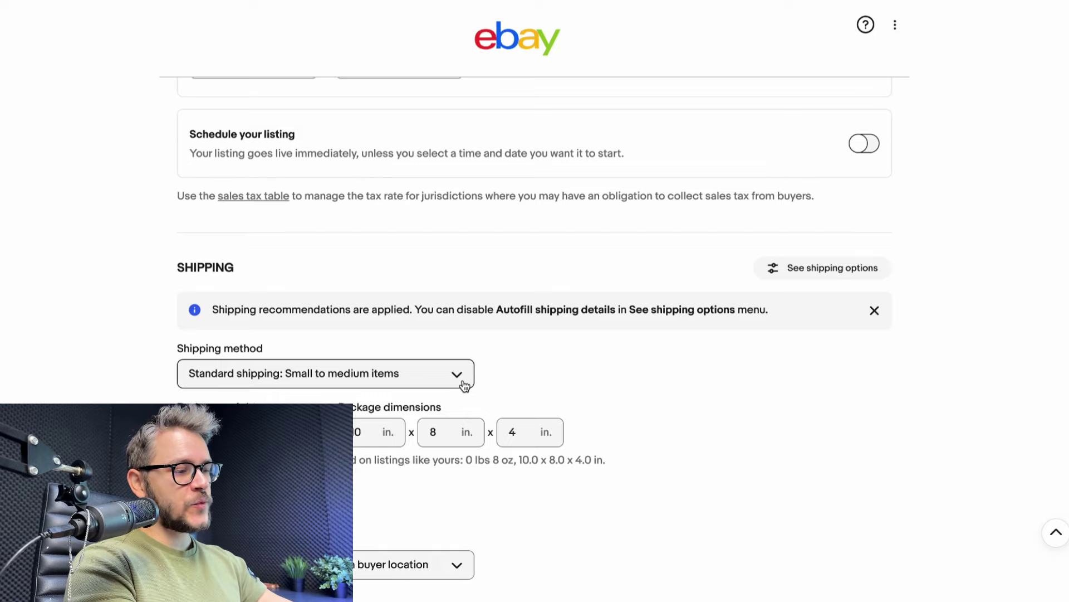
pyautogui.scroll(-2, 373, 346)
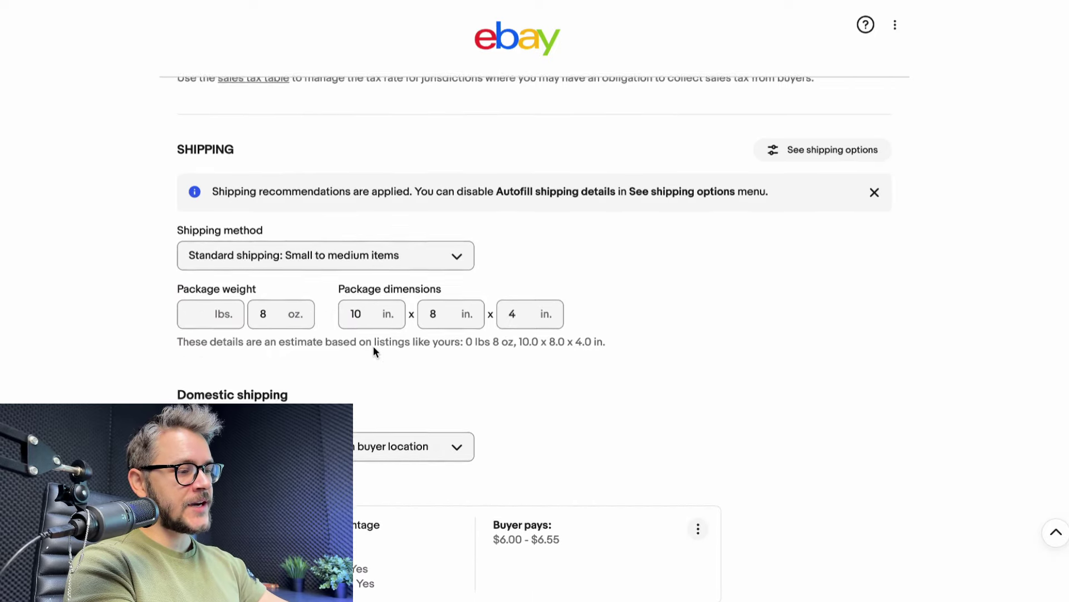
pyautogui.scroll(-1, 373, 346)
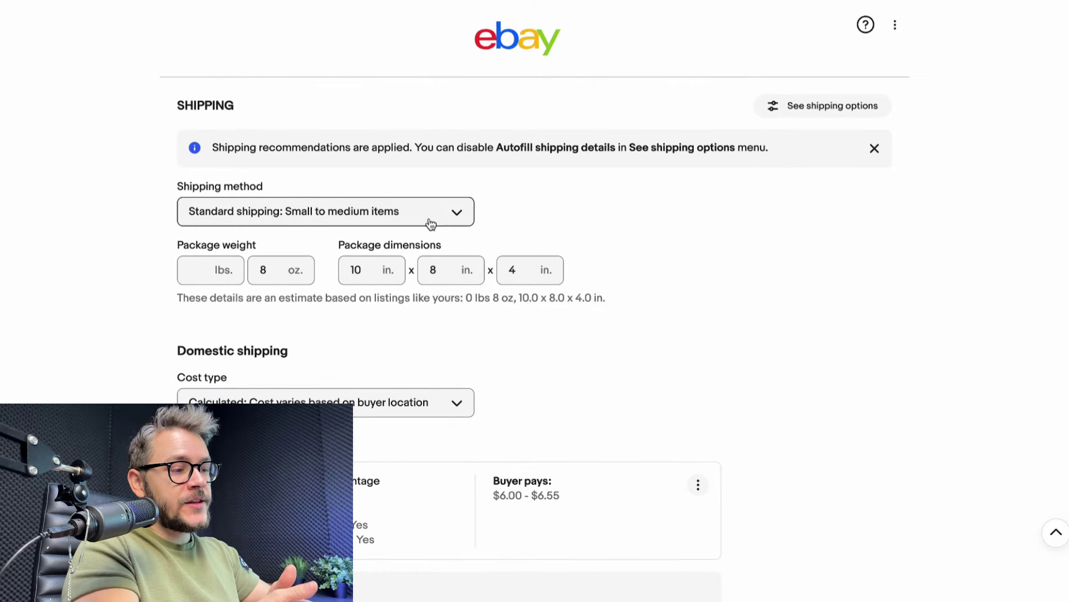
pyautogui.click(802, 107)
pyautogui.scroll(-1, 726, 318)
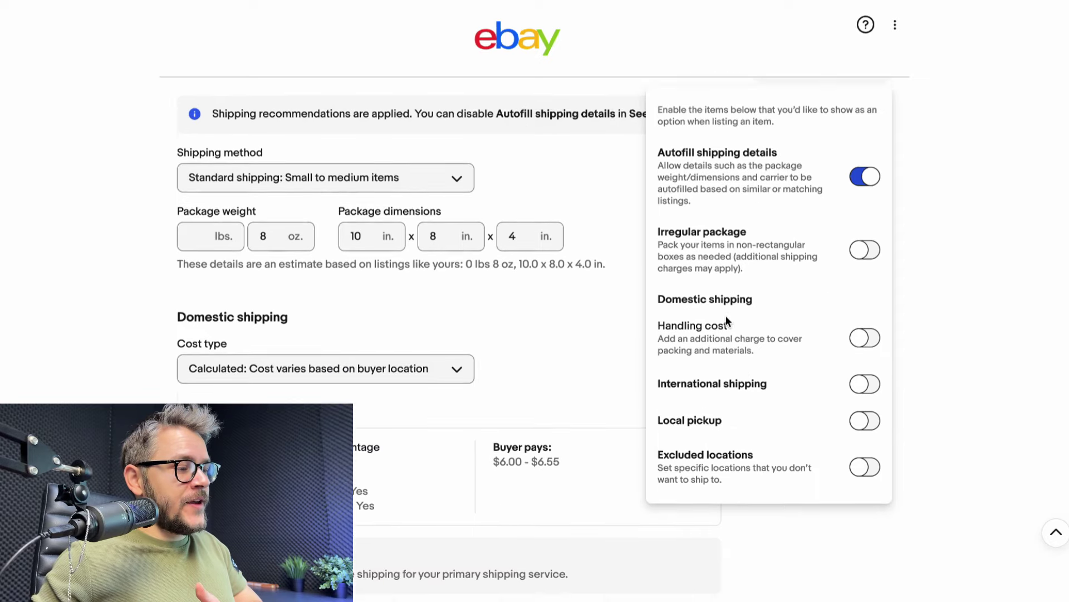
pyautogui.scroll(-1, 727, 316)
pyautogui.scroll(2, 727, 316)
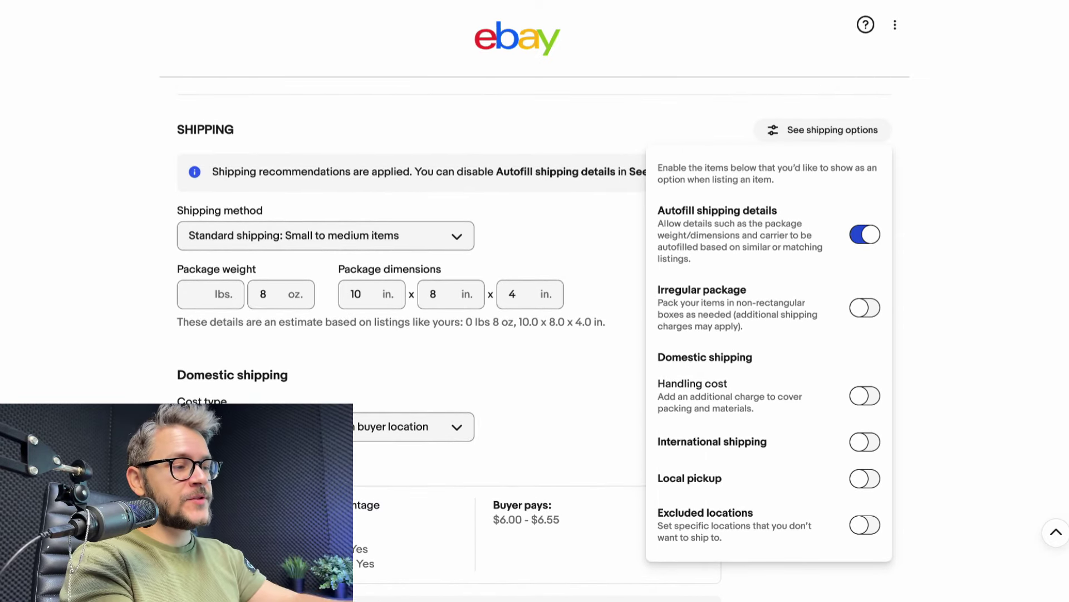
pyautogui.press('Escape')
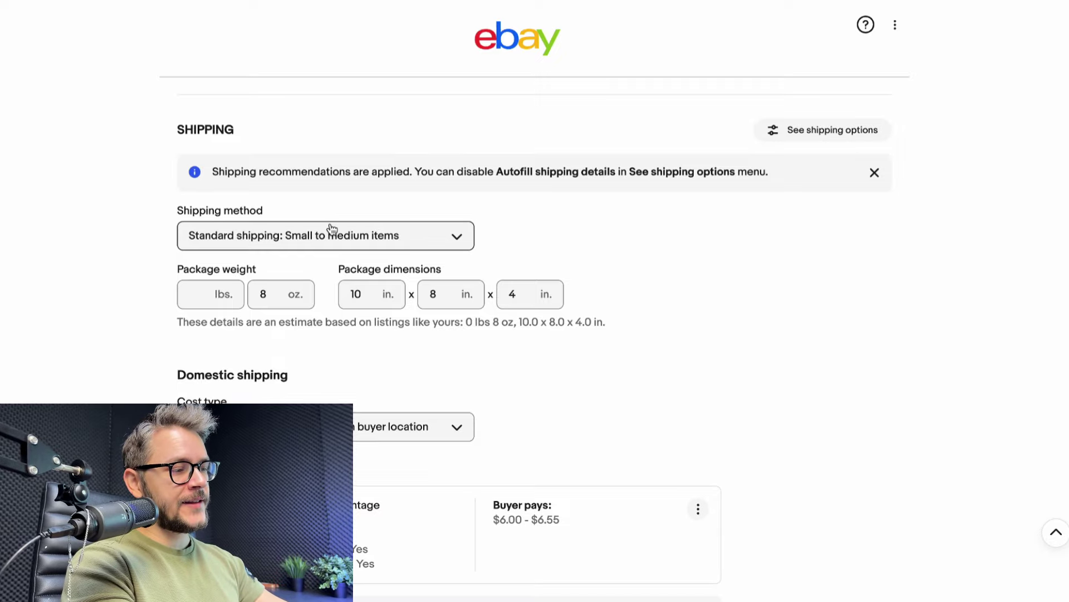
# Check the domestic shipping service and the available cost types, keeping the calculated cost based on buyer location
pyautogui.scroll(-2, 329, 279)
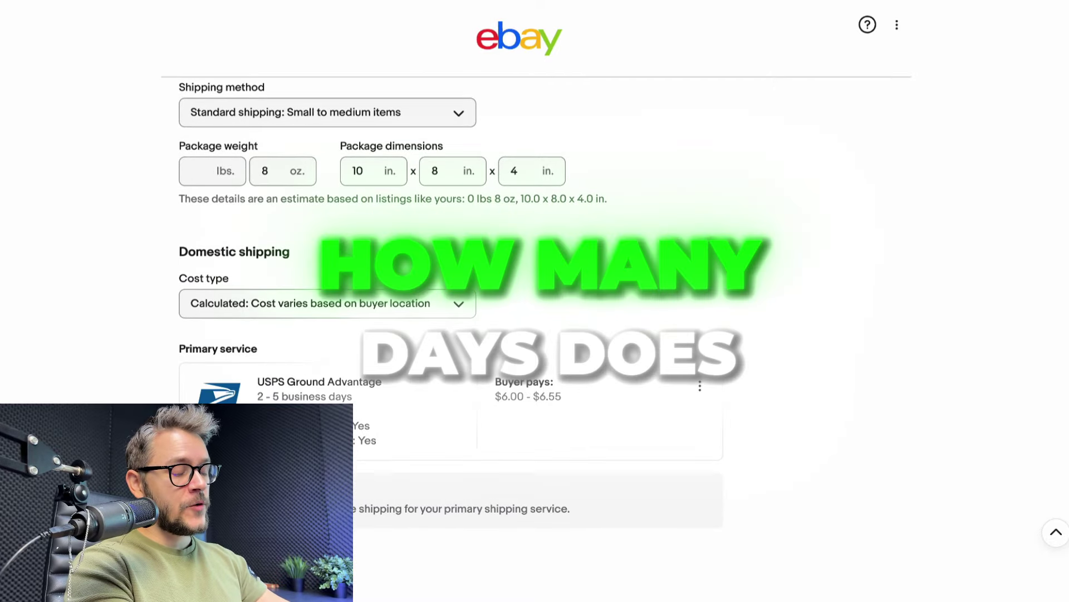
pyautogui.scroll(-1, 330, 279)
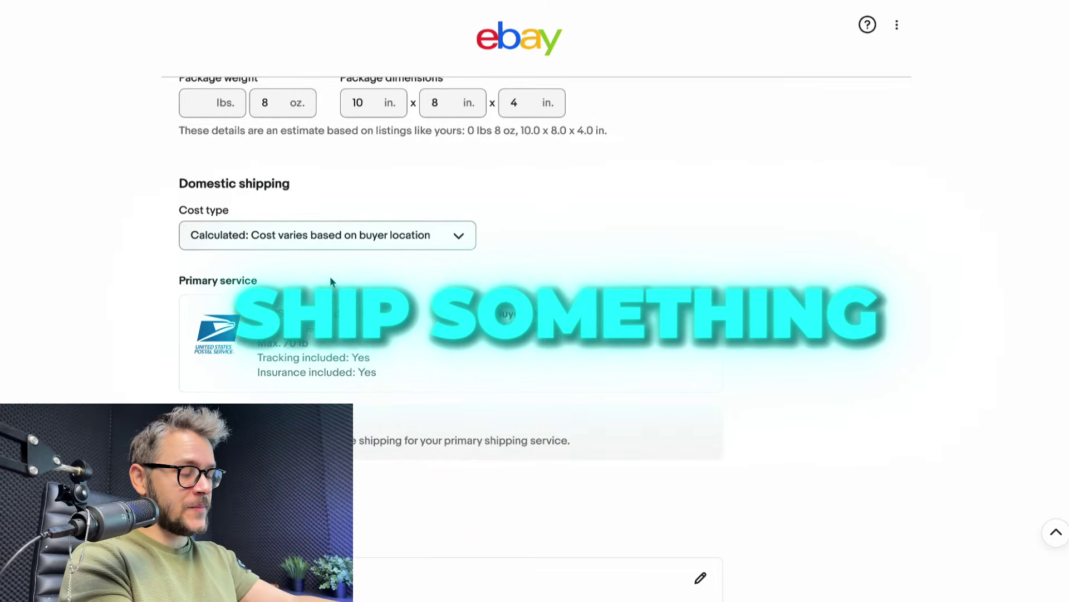
pyautogui.scroll(1, 330, 281)
pyautogui.click(364, 277)
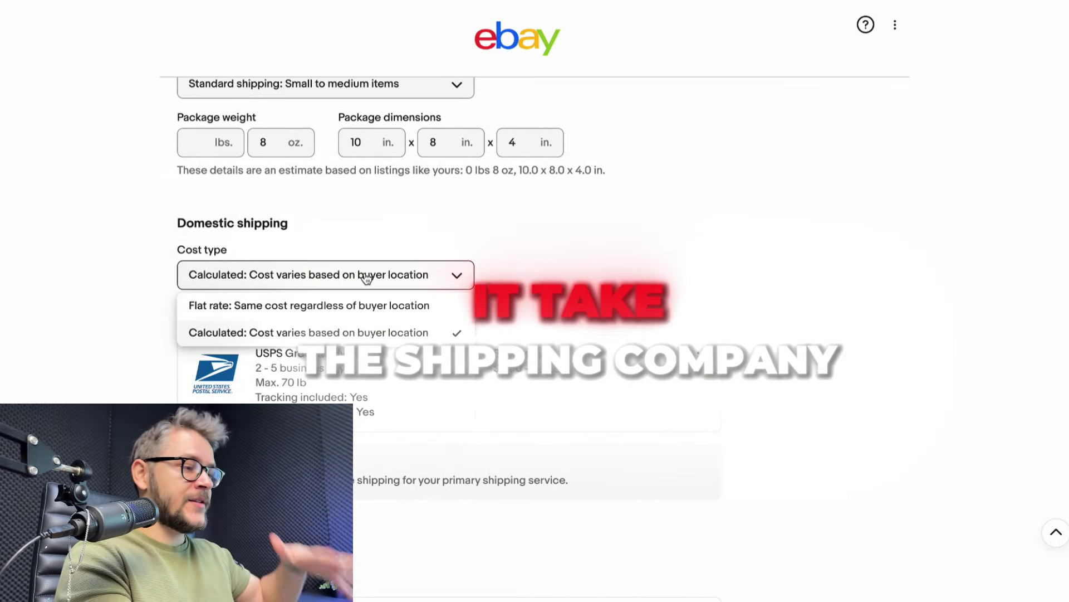
pyautogui.click(365, 277)
# Enable the optional handling cost in the shipping options so an extra charge can cover packing and materials
pyautogui.scroll(2, 446, 240)
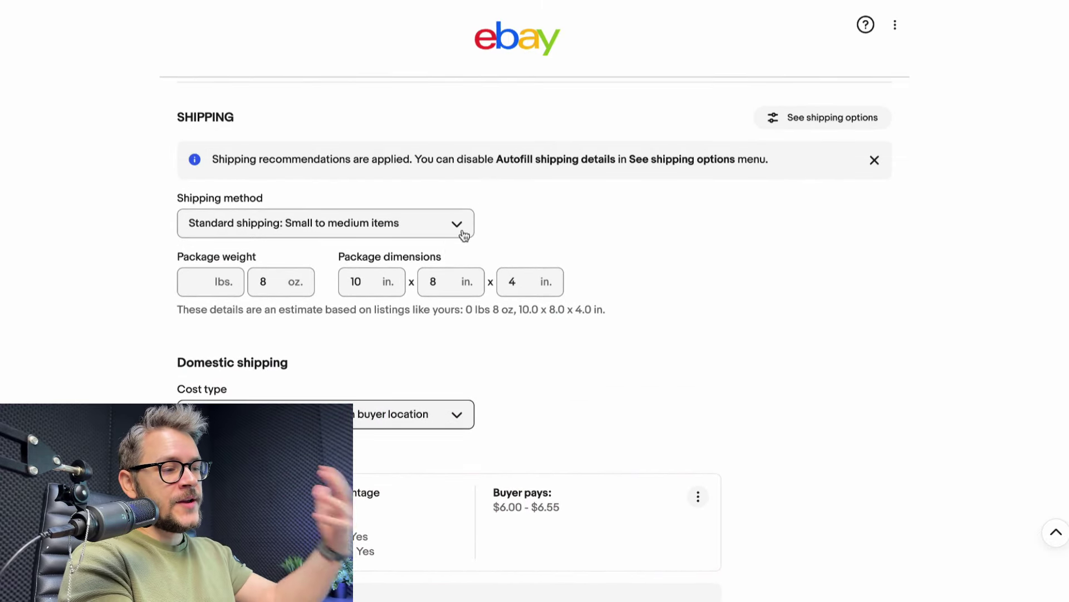
pyautogui.click(869, 119)
pyautogui.scroll(-2, 756, 330)
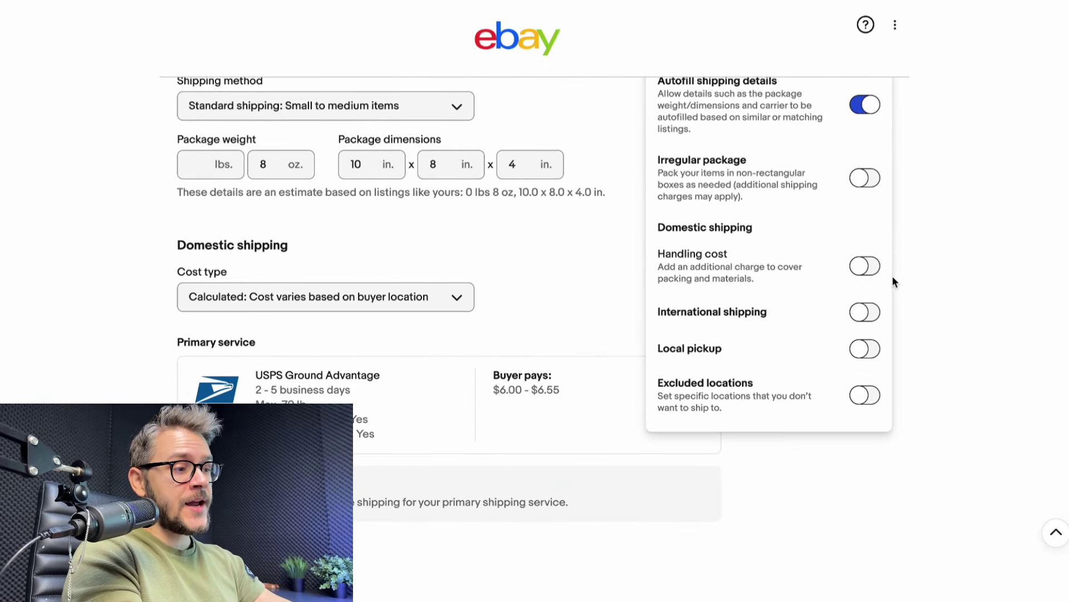
pyautogui.click(865, 265)
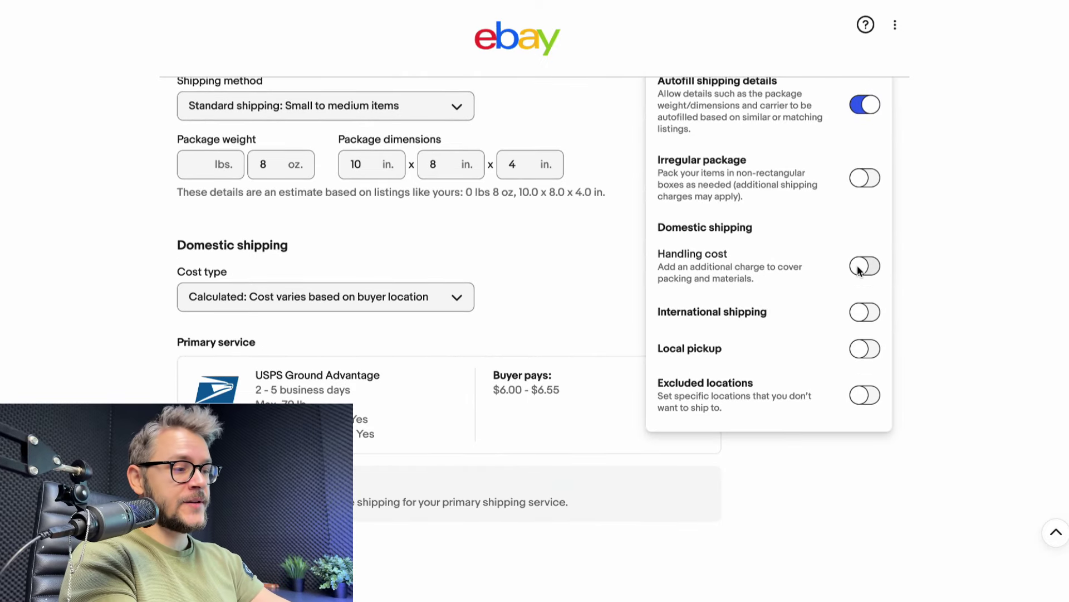
pyautogui.click(41, 303)
pyautogui.scroll(-3, 172, 298)
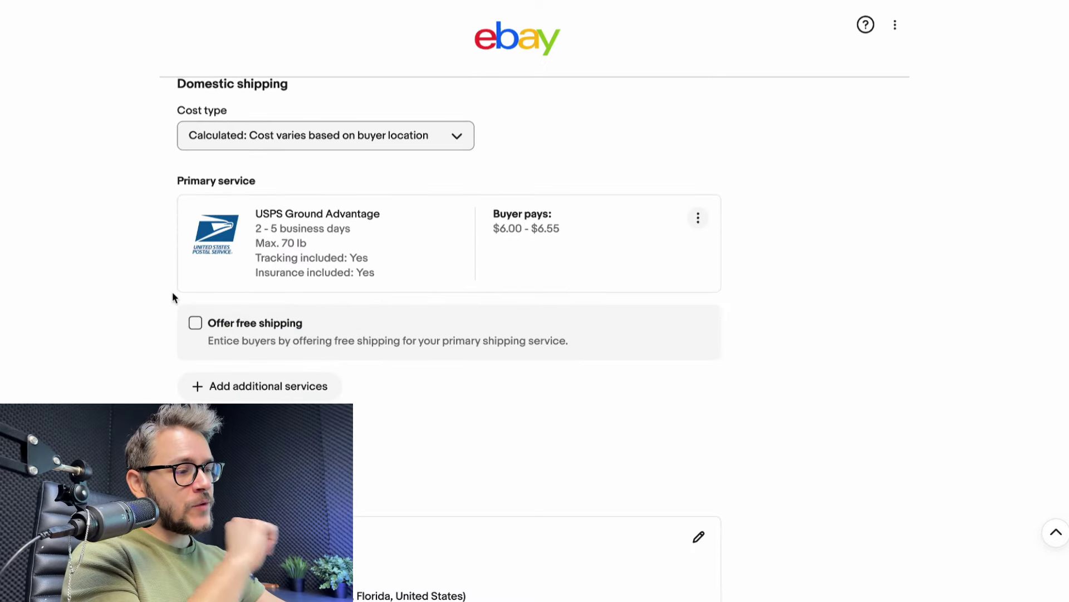
pyautogui.scroll(-5, 172, 291)
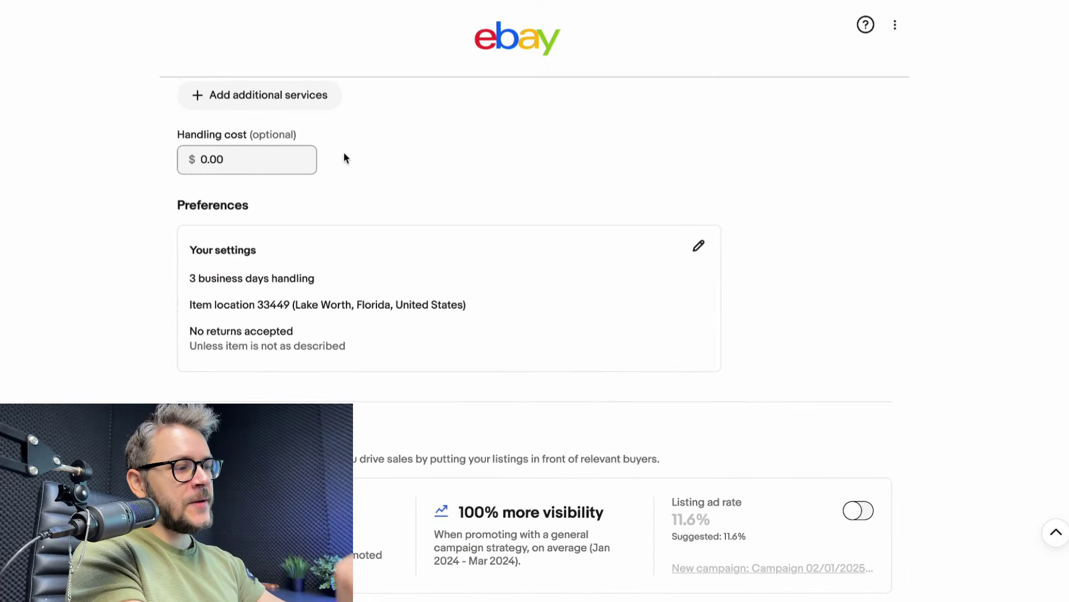
# Set the handling time in the listing preferences to Same business day and save the settings
pyautogui.scroll(-1, 342, 246)
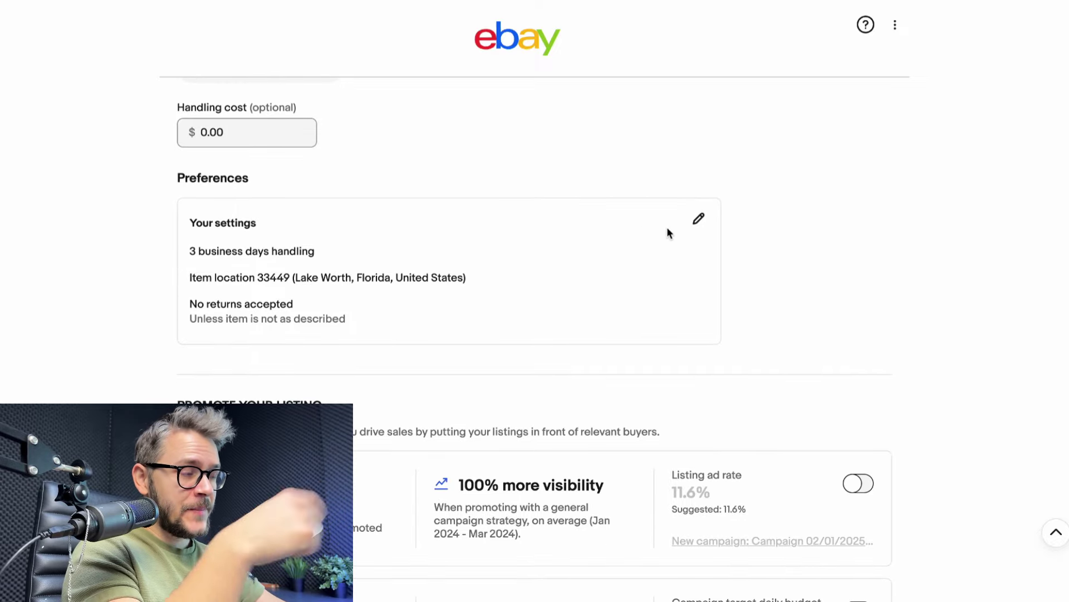
pyautogui.click(702, 219)
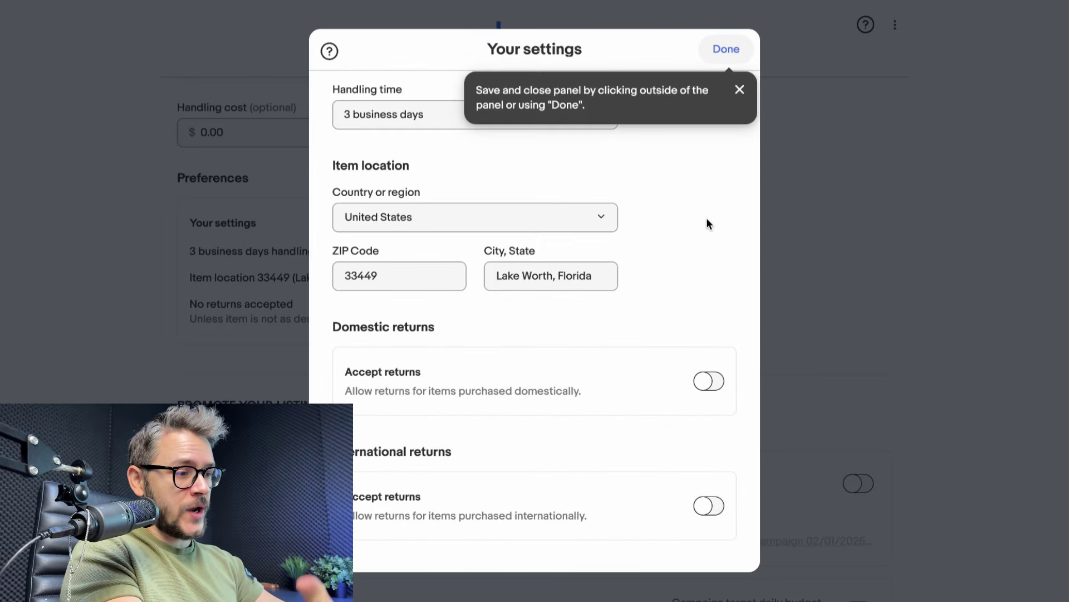
pyautogui.click(397, 115)
pyautogui.click(363, 146)
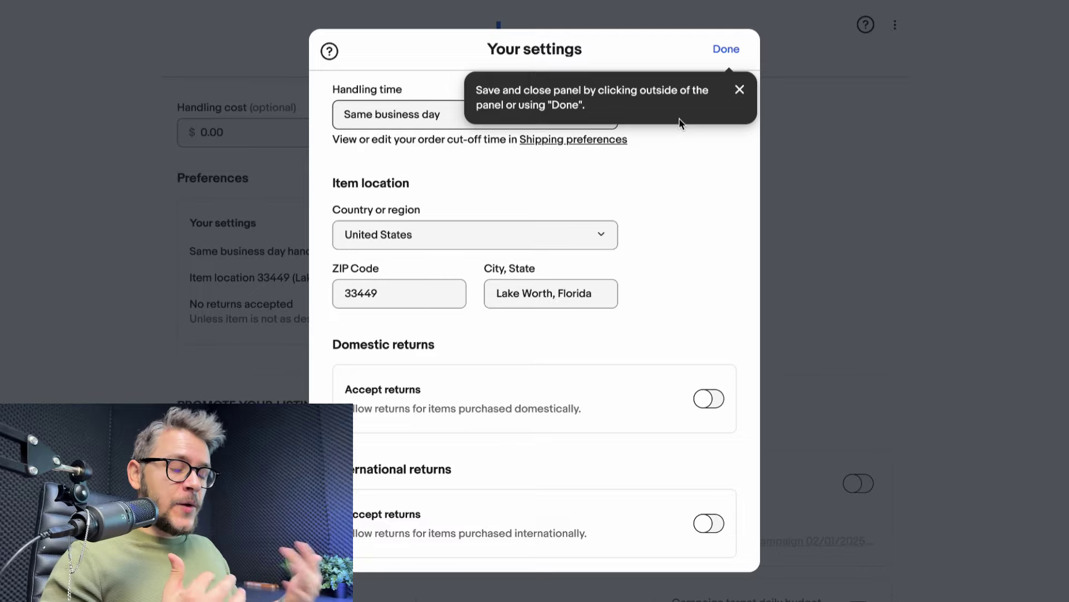
pyautogui.click(740, 89)
pyautogui.click(428, 92)
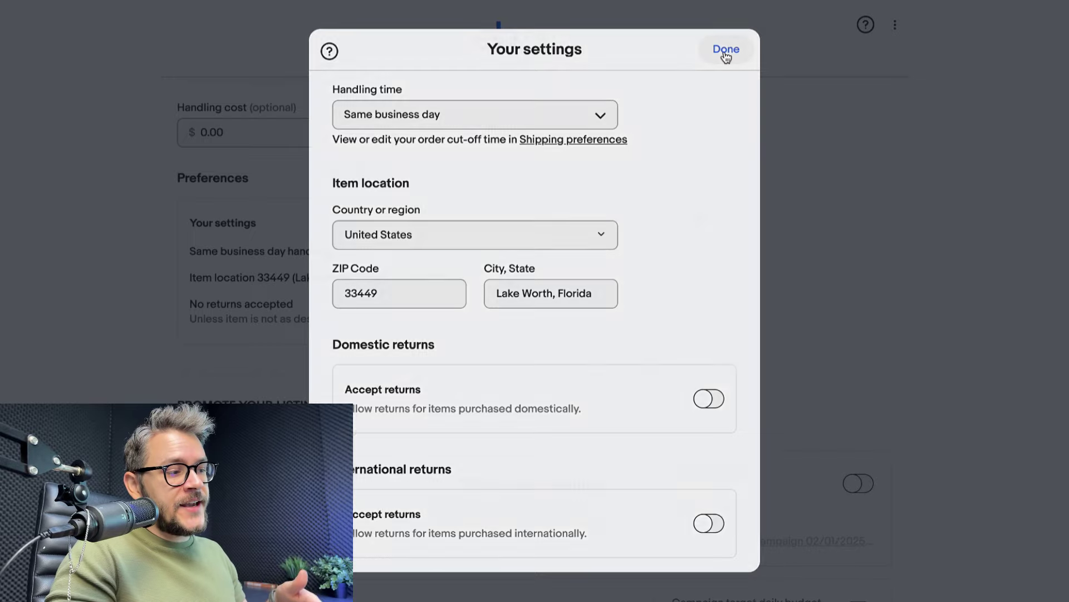
pyautogui.click(725, 49)
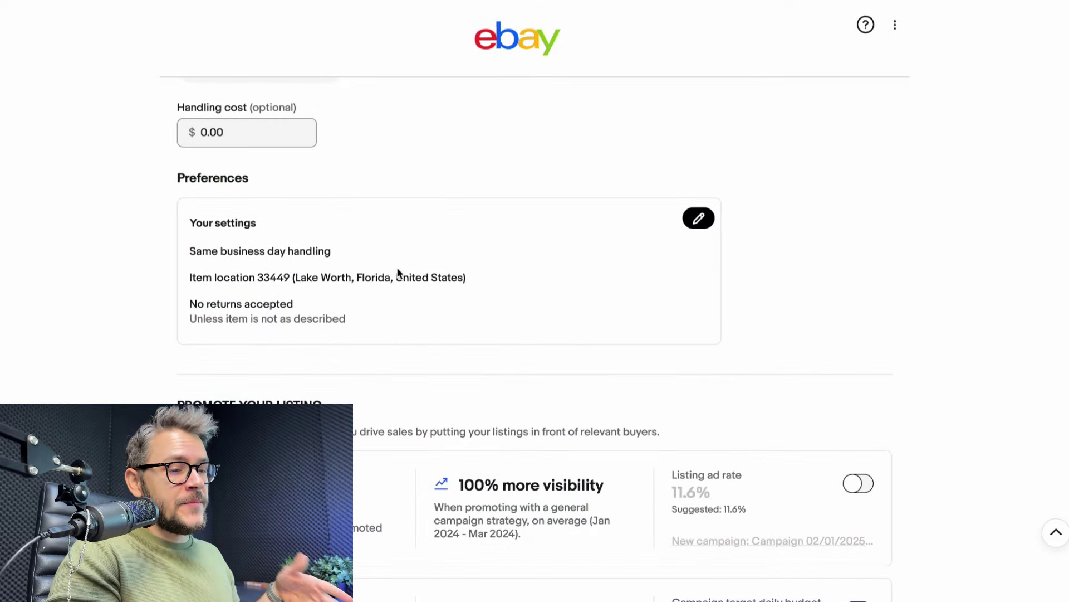
pyautogui.moveTo(331, 251); pyautogui.dragTo(188, 253)
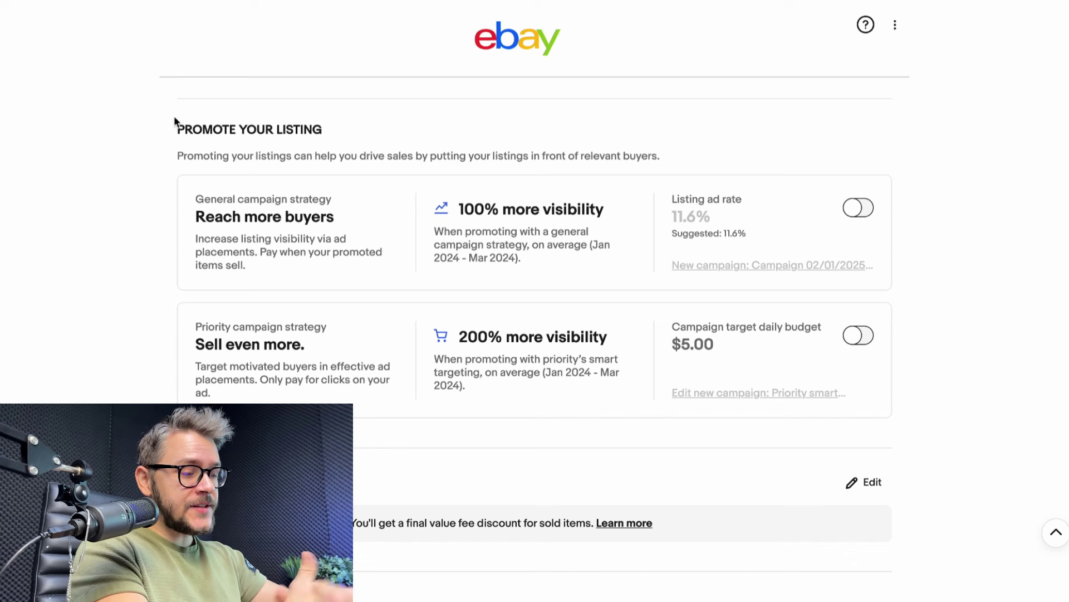
# Try out the general and priority campaign strategies for promoting the listing, switching each one back off
pyautogui.moveTo(174, 120); pyautogui.dragTo(342, 132)
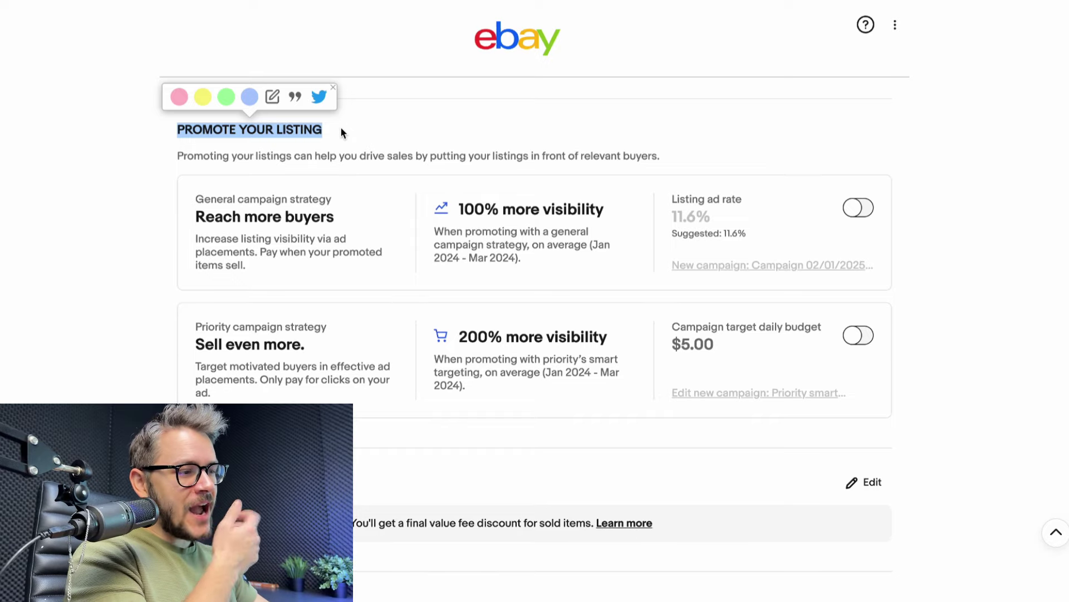
pyautogui.click(292, 168)
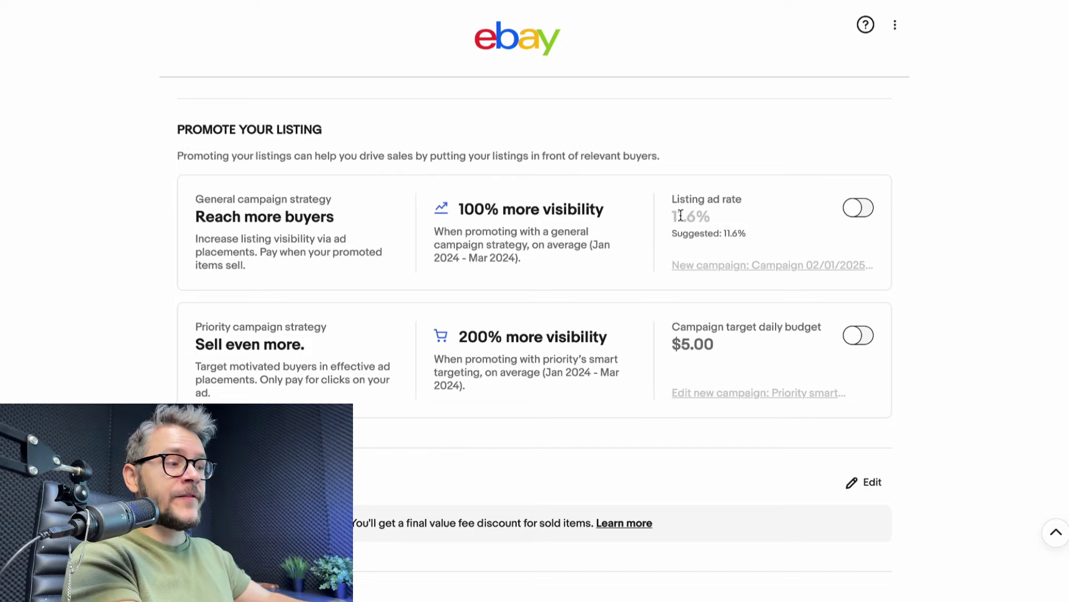
pyautogui.click(856, 207)
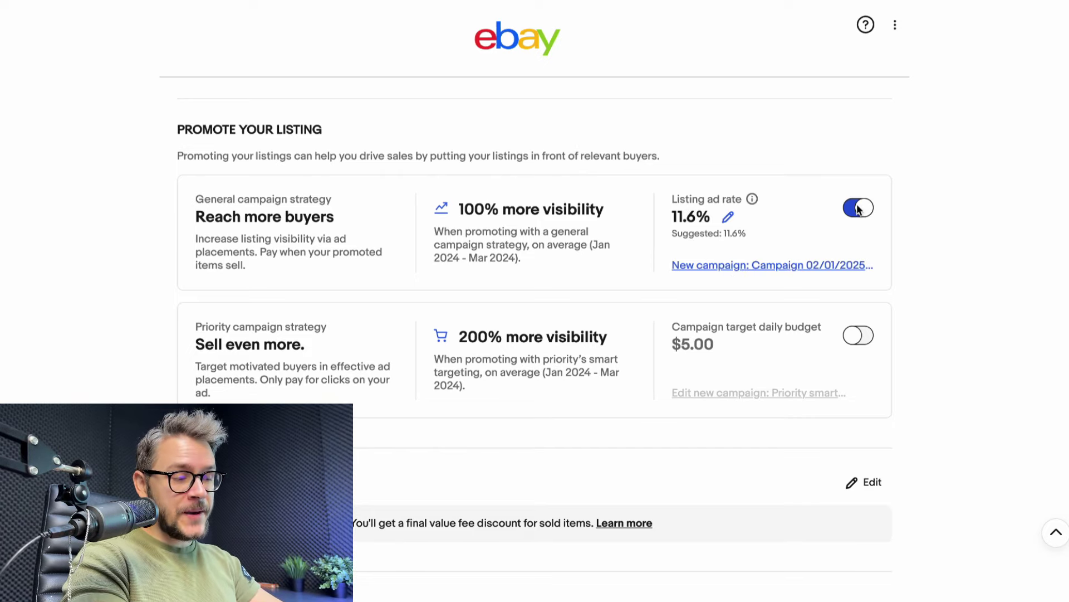
pyautogui.click(858, 208)
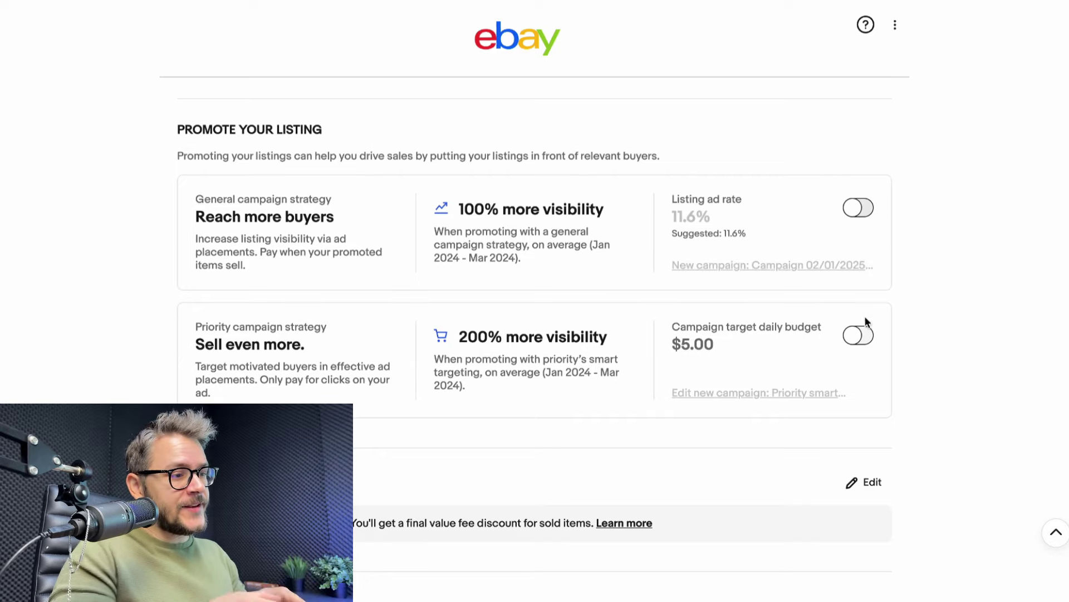
pyautogui.click(860, 336)
pyautogui.click(859, 336)
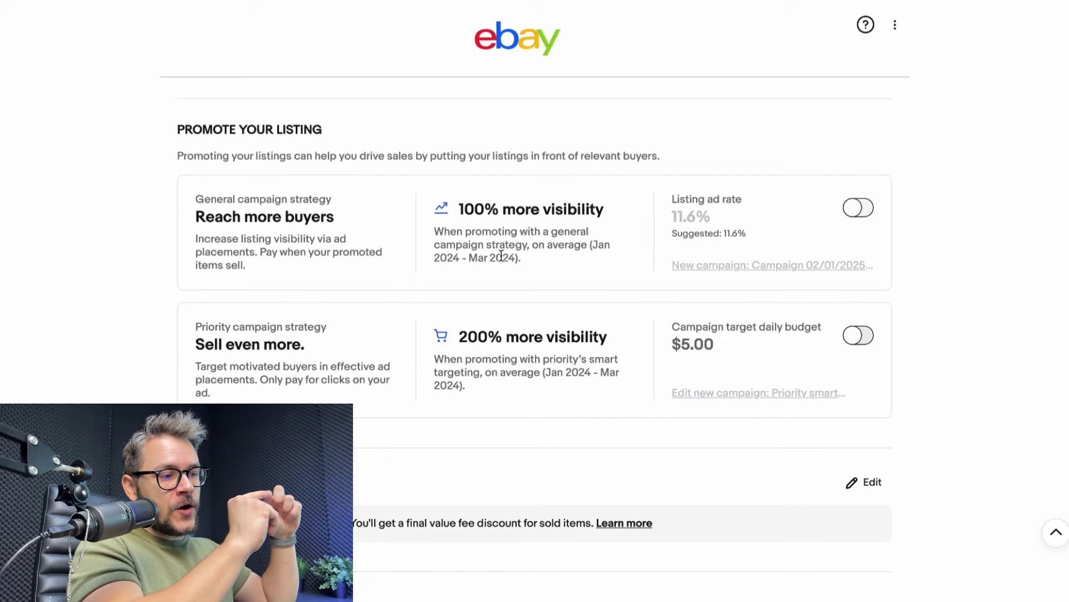